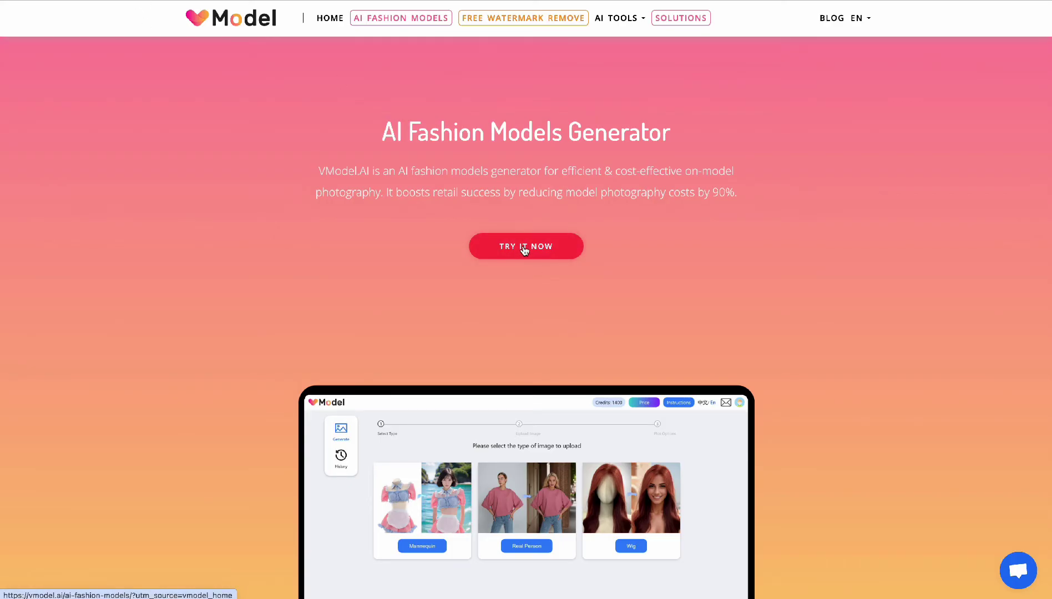
- Open VModel's try-on generator for clothing and upload the photo of the woman in the purple blouse as the model image
{"action": "left_click", "coordinate": [523, 246]}
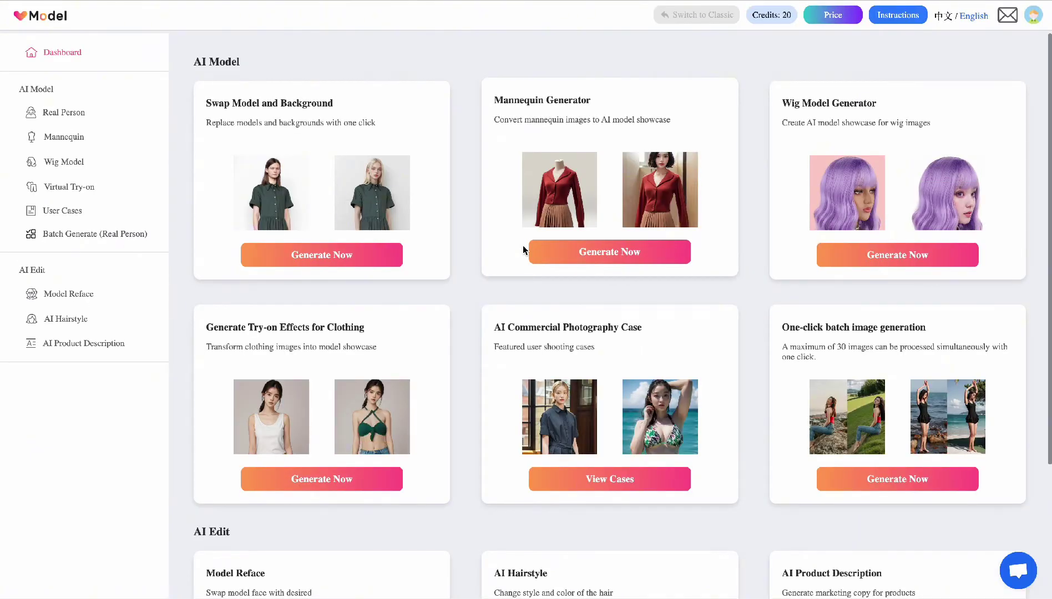
{"action": "scroll", "coordinate": [218, 247], "scroll_direction": "down", "scroll_amount": 2}
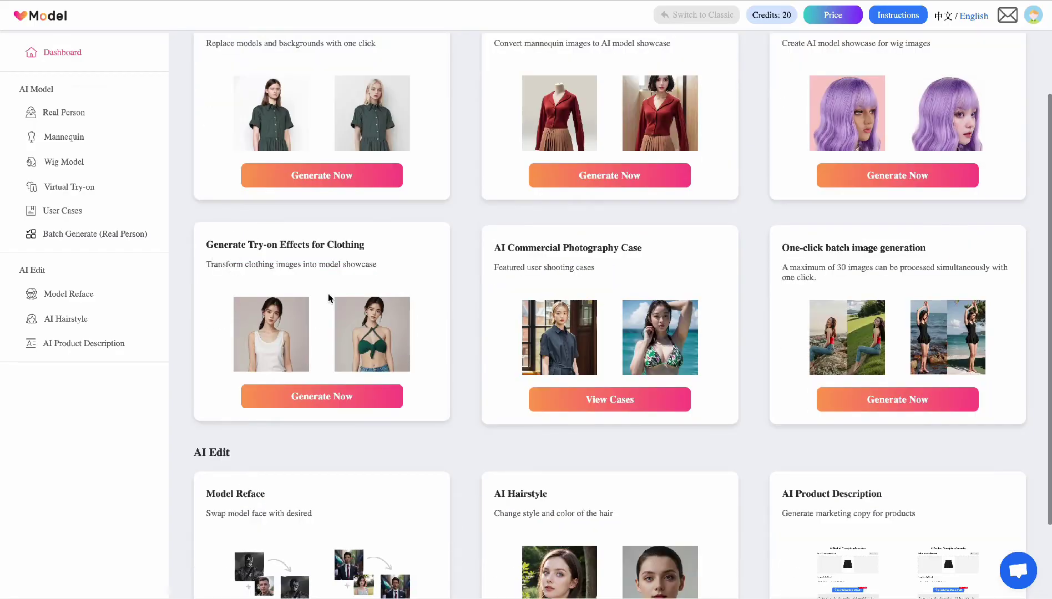
{"action": "left_click", "coordinate": [353, 398]}
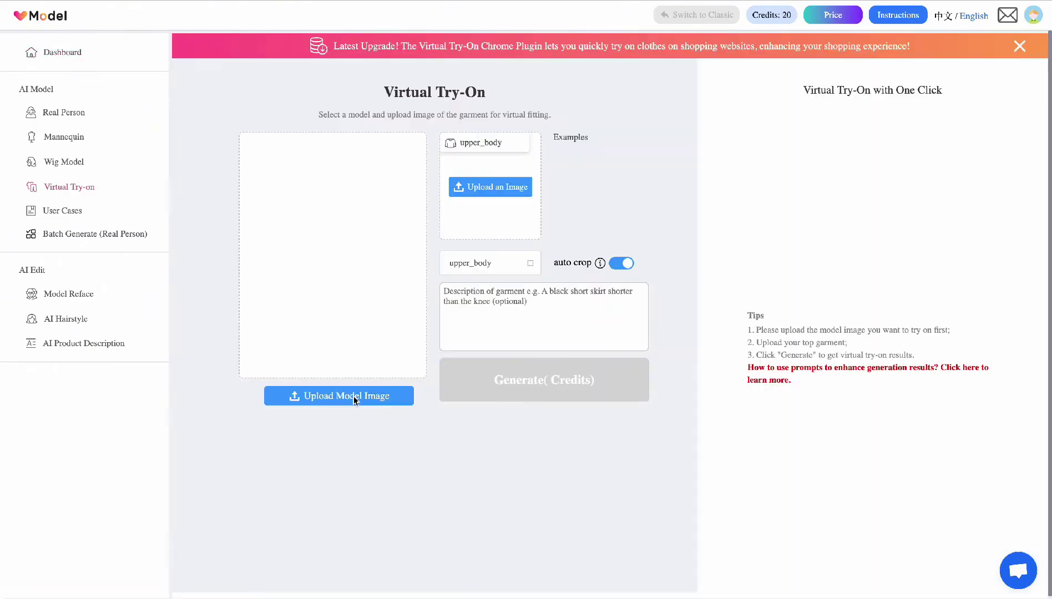
{"action": "left_click", "coordinate": [353, 398]}
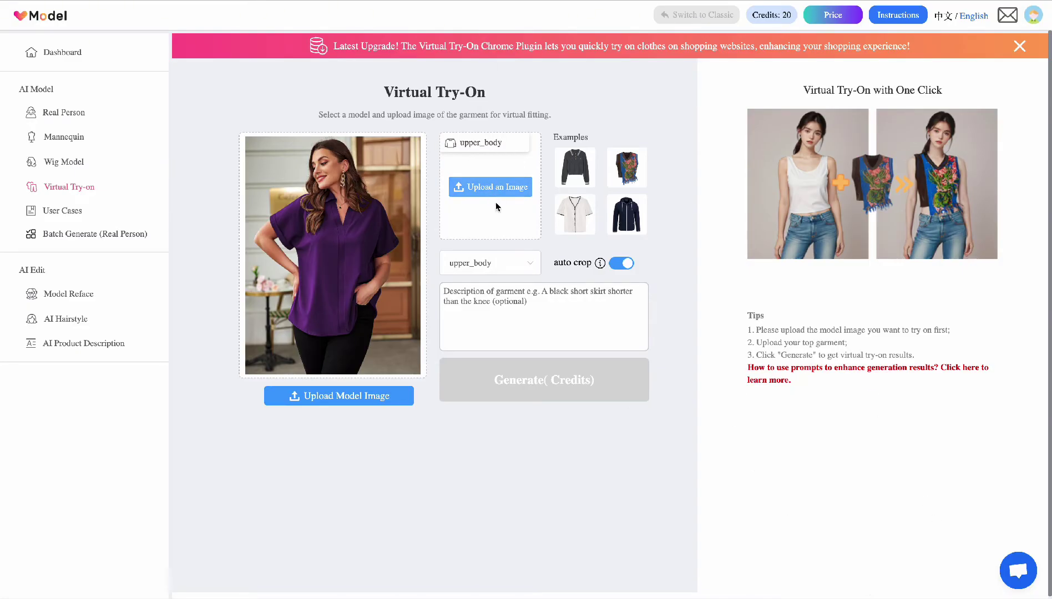
- Set the garment type to upper_body and upload 1 (1).jpg as the garment image
{"action": "left_click", "coordinate": [488, 265]}
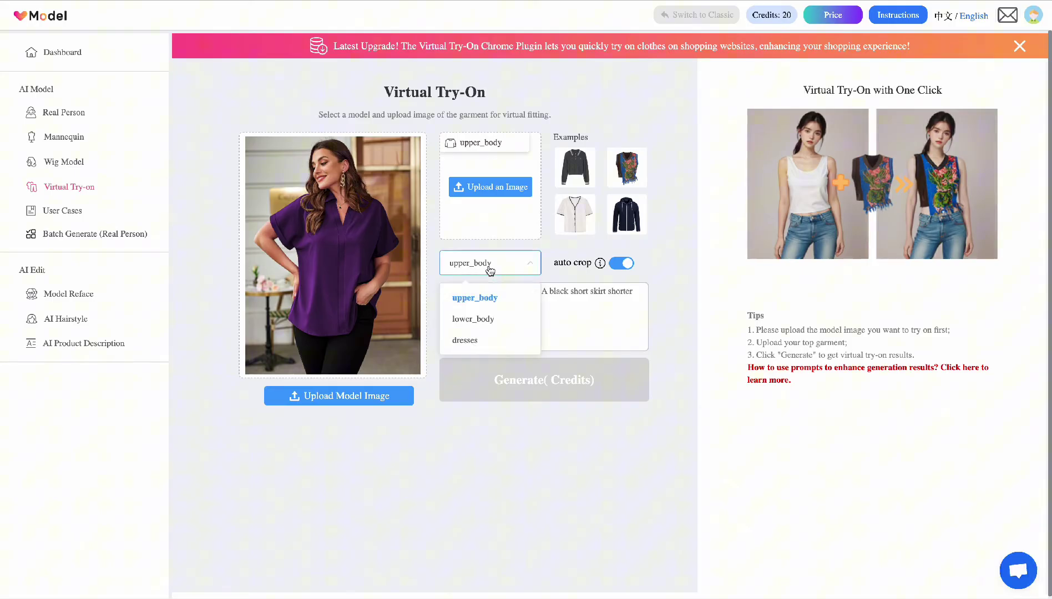
{"action": "left_click", "coordinate": [498, 299]}
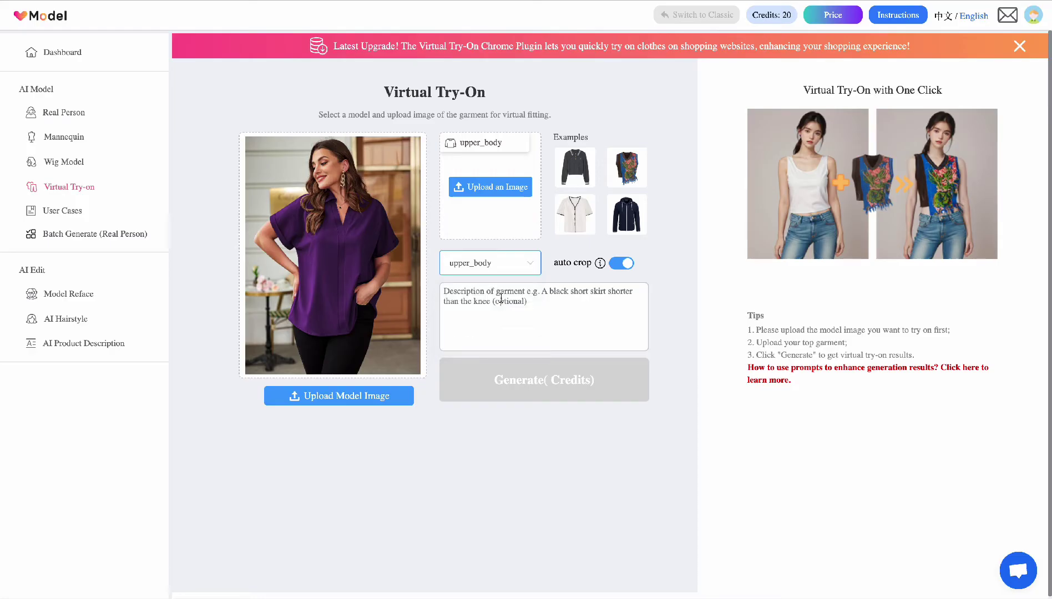
{"action": "left_click", "coordinate": [496, 186]}
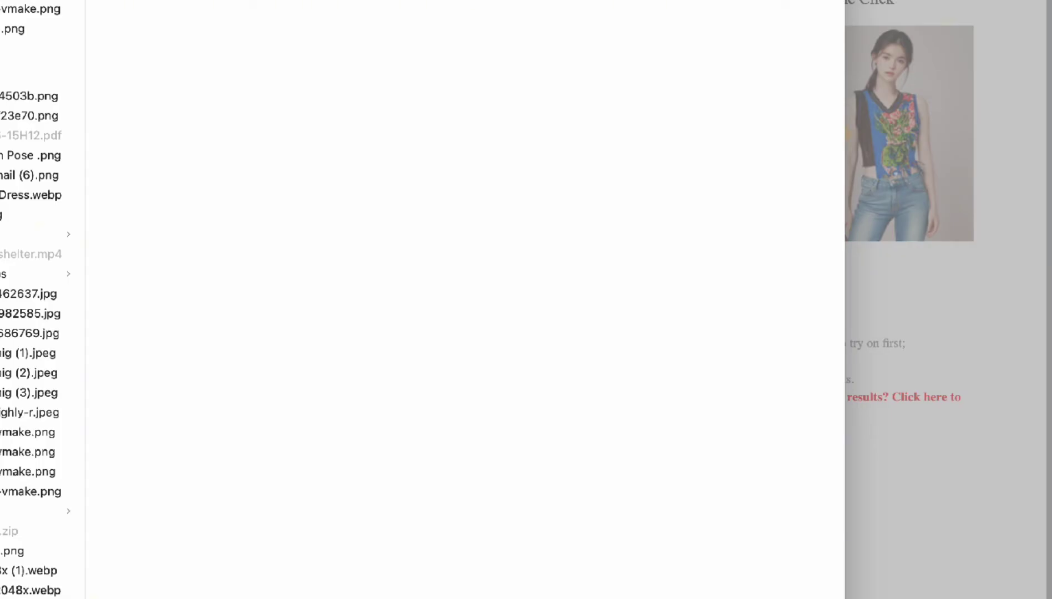
{"action": "left_click", "coordinate": [153, 59]}
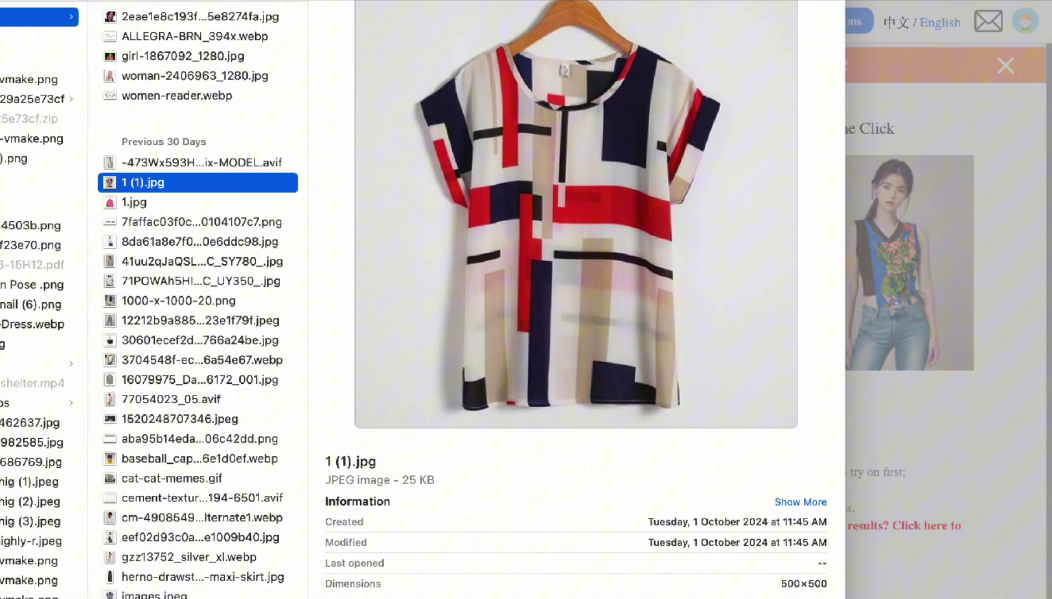
{"action": "key", "text": "Return"}
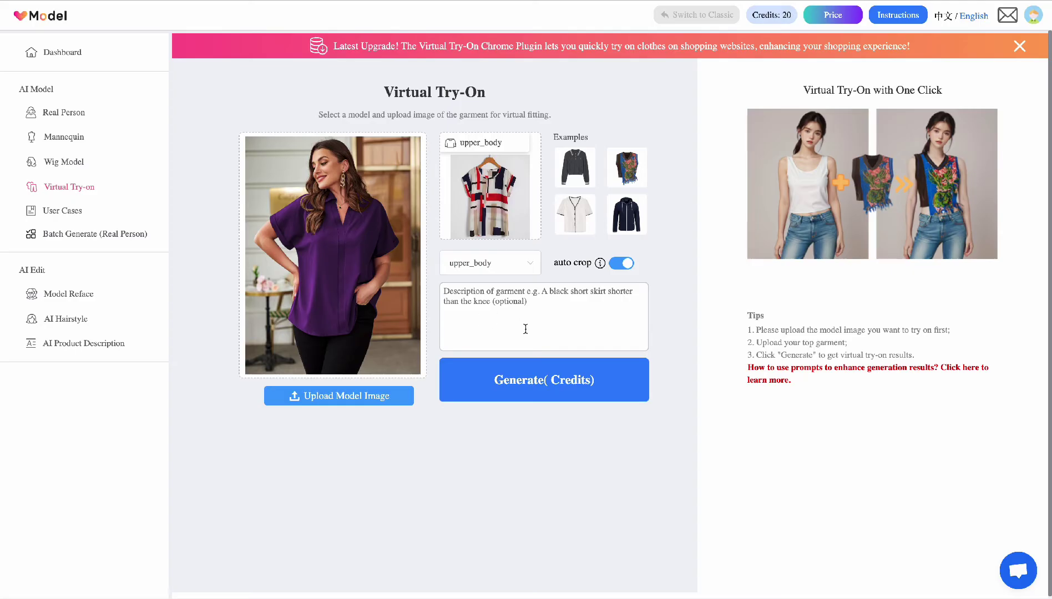
- Generate the virtual try-on and download the resulting image
{"action": "left_click", "coordinate": [584, 388]}
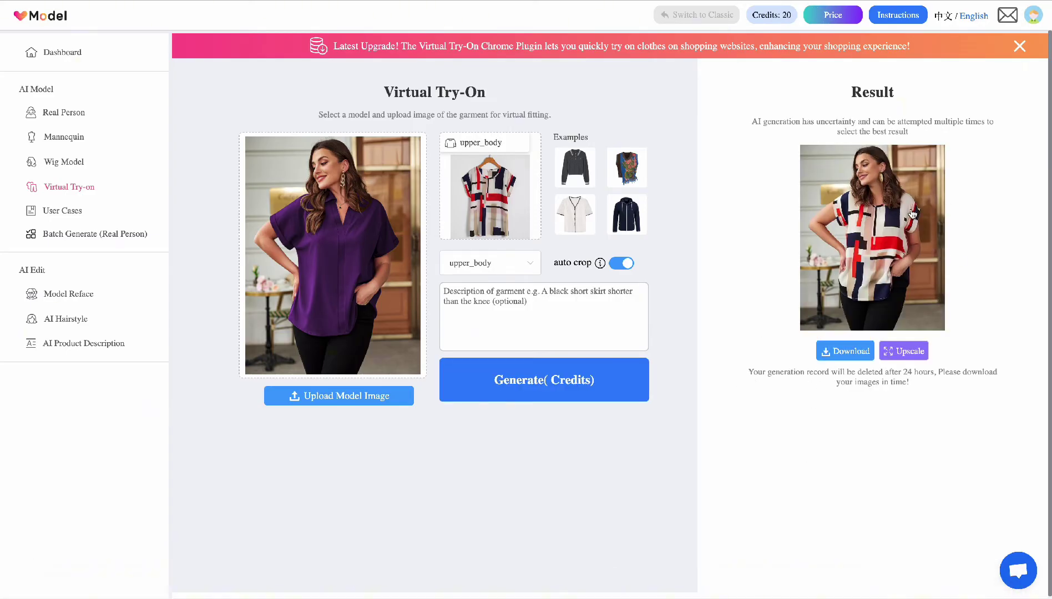
{"action": "left_click", "coordinate": [843, 357]}
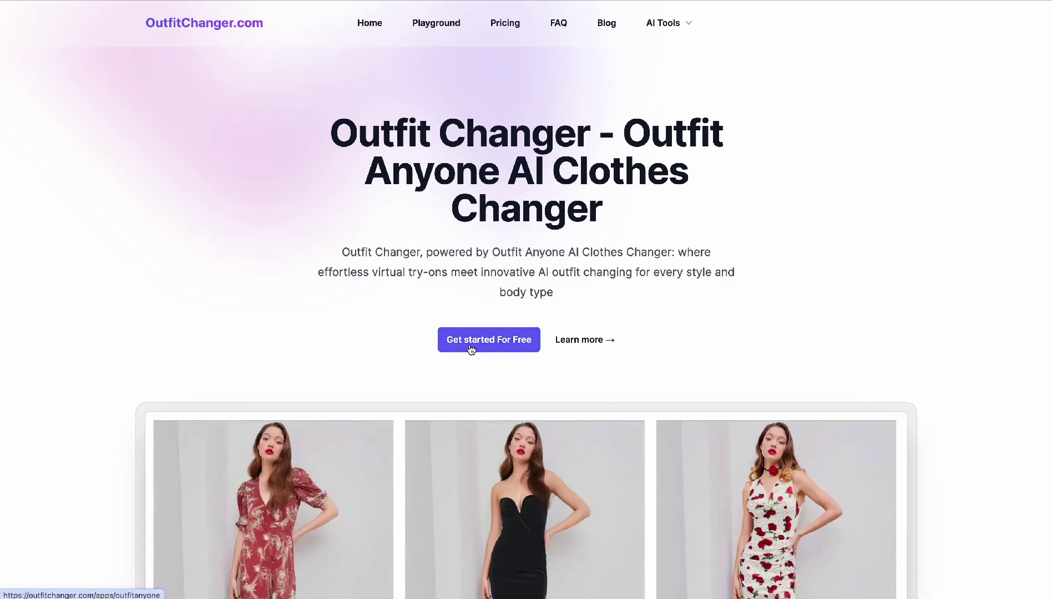
- Switch to OutfitChanger.com, start its free outfit changer and upload 71LL5i4epkL._AC_SL1500_.jpg as the human image
{"action": "left_click", "coordinate": [503, 342]}
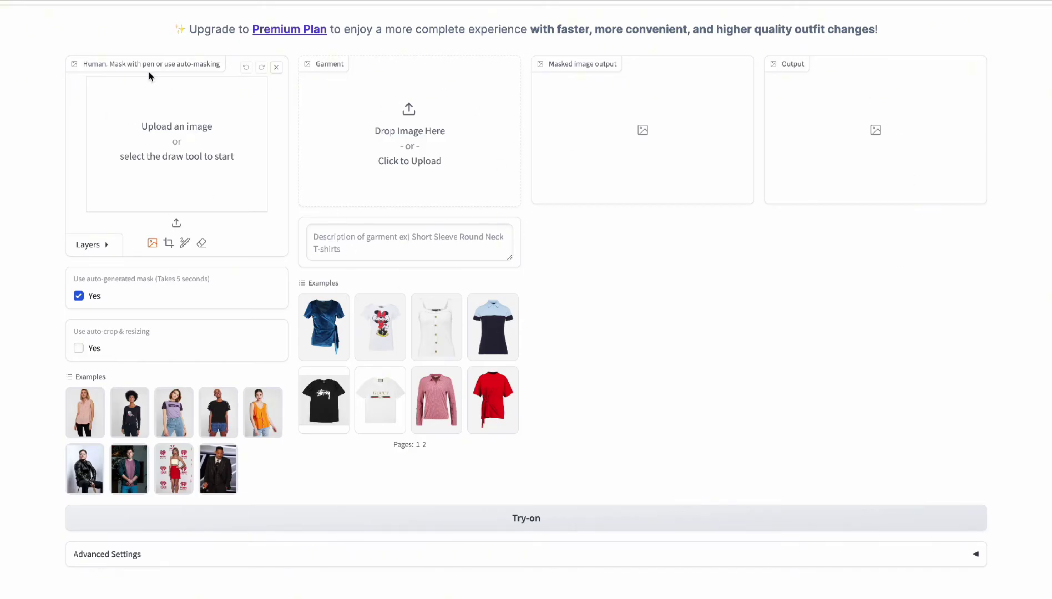
{"action": "left_click", "coordinate": [176, 224]}
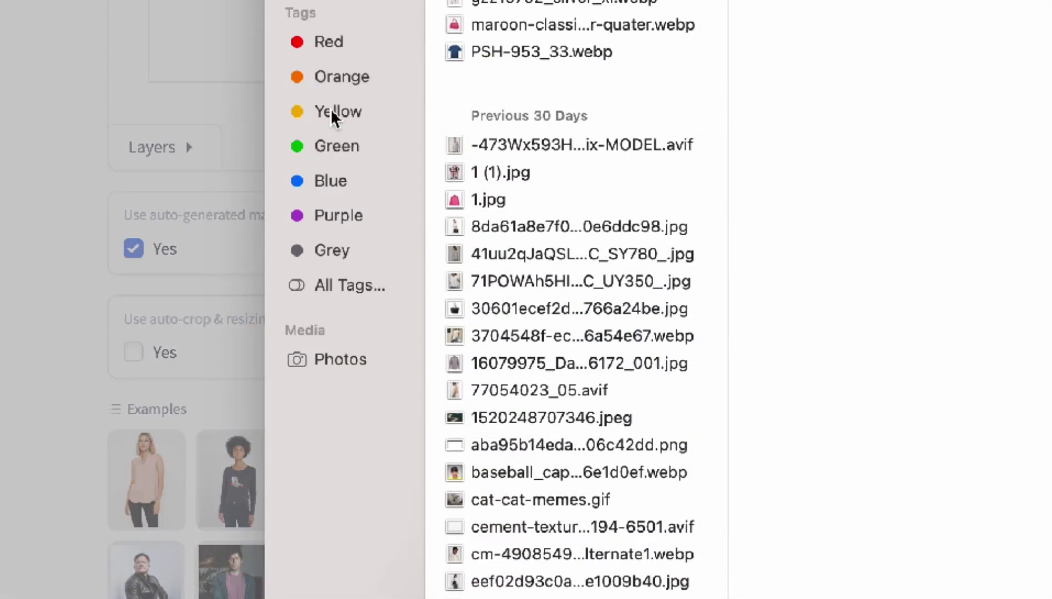
{"action": "scroll", "coordinate": [566, 274], "scroll_direction": "down", "scroll_amount": 5}
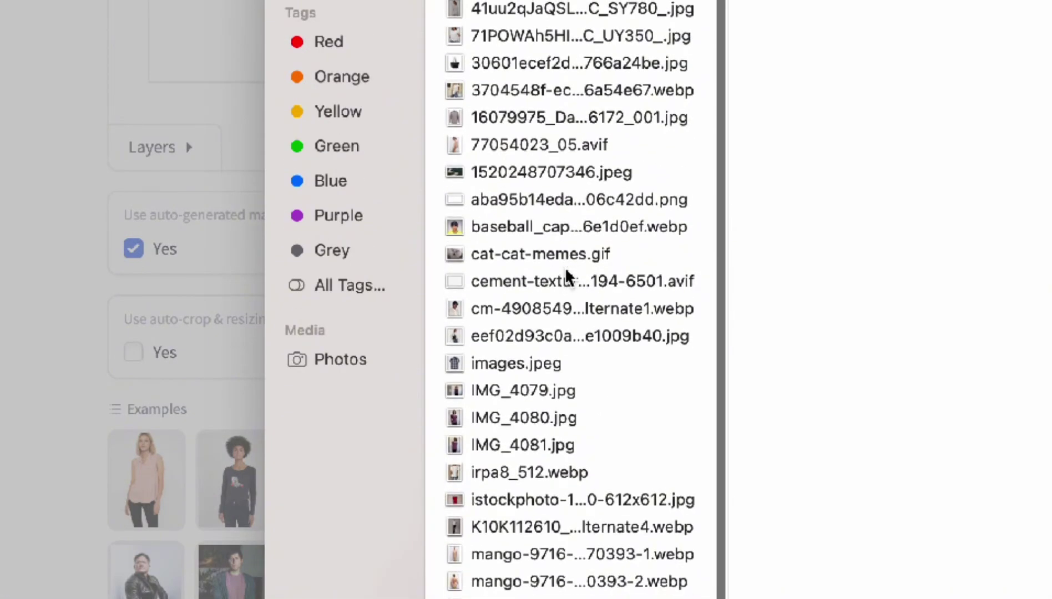
{"action": "left_click", "coordinate": [549, 596]}
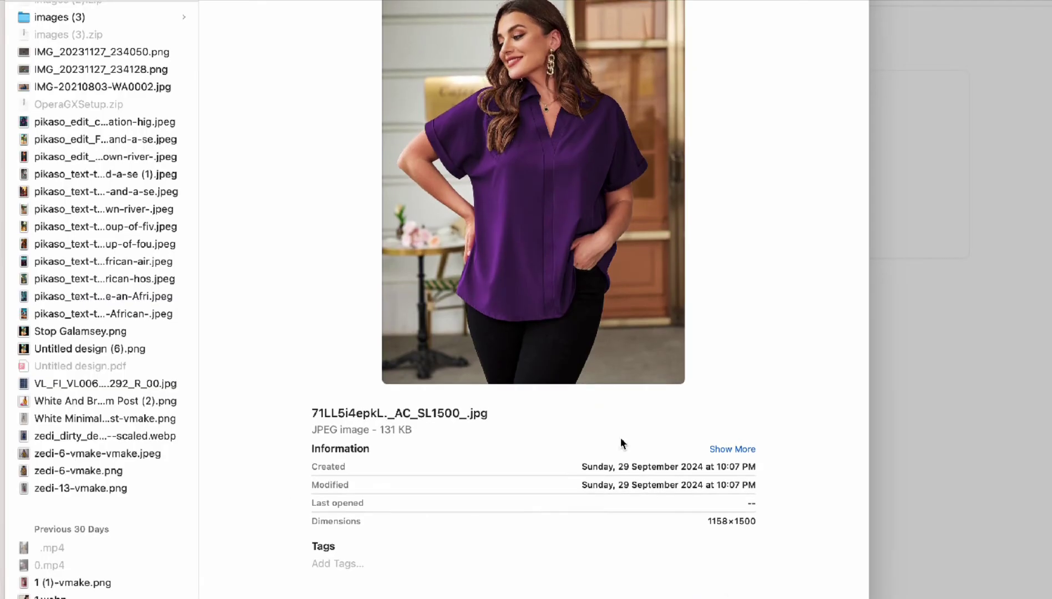
{"action": "key", "text": "Return"}
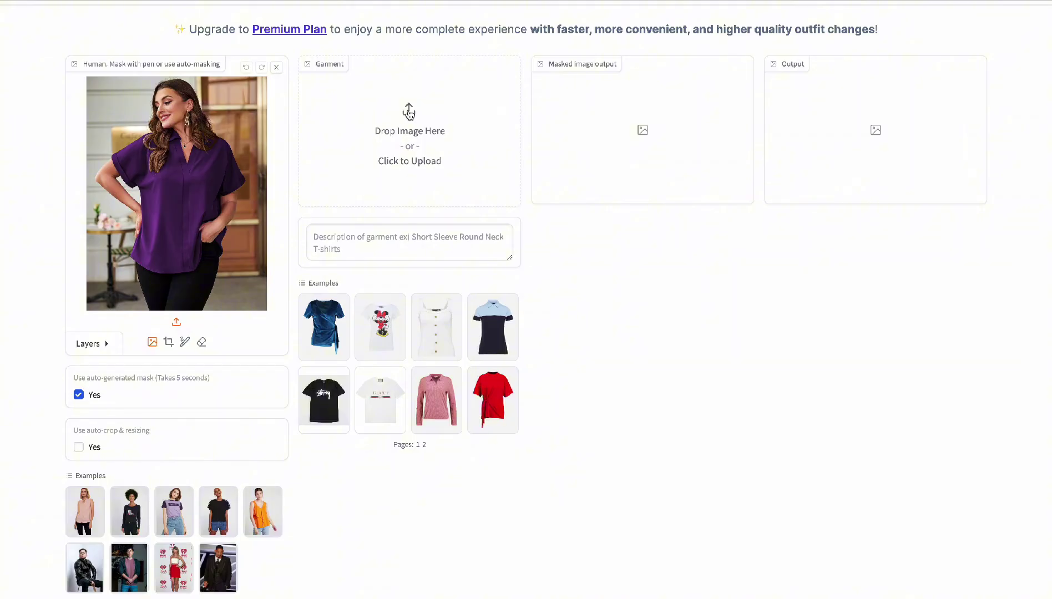
- Upload 1 (1).jpg as the garment and run the try-on with the auto-generated mask
{"action": "left_click", "coordinate": [409, 113]}
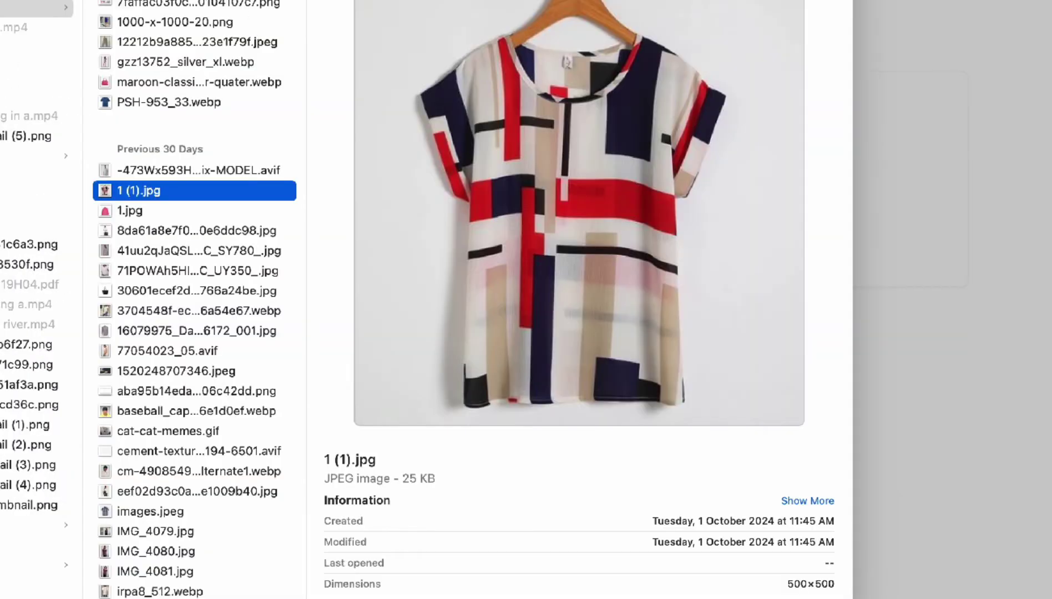
{"action": "key", "text": "Return"}
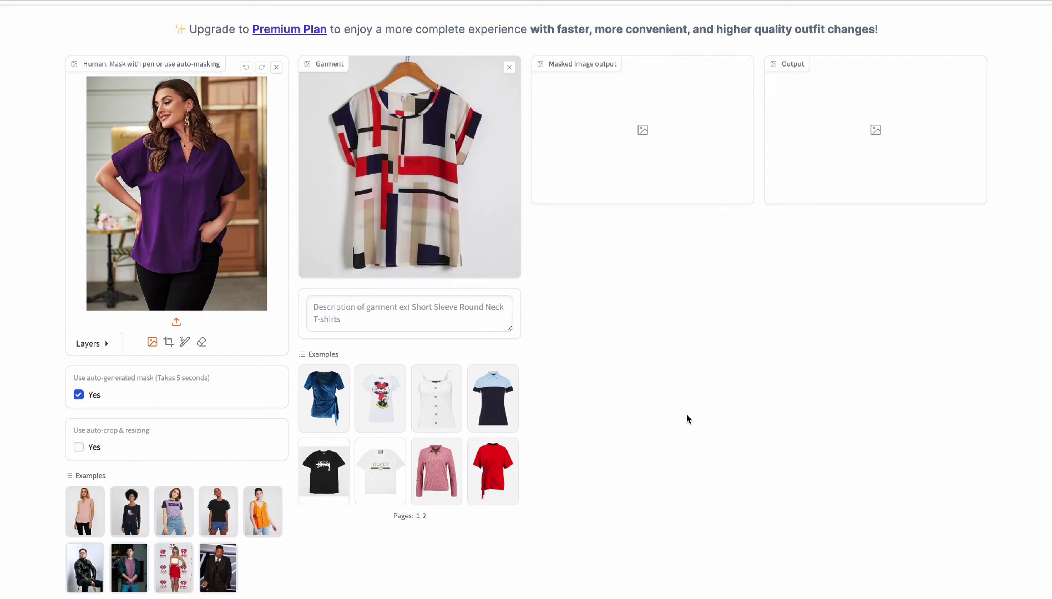
{"action": "scroll", "coordinate": [688, 419], "scroll_direction": "down", "scroll_amount": 3}
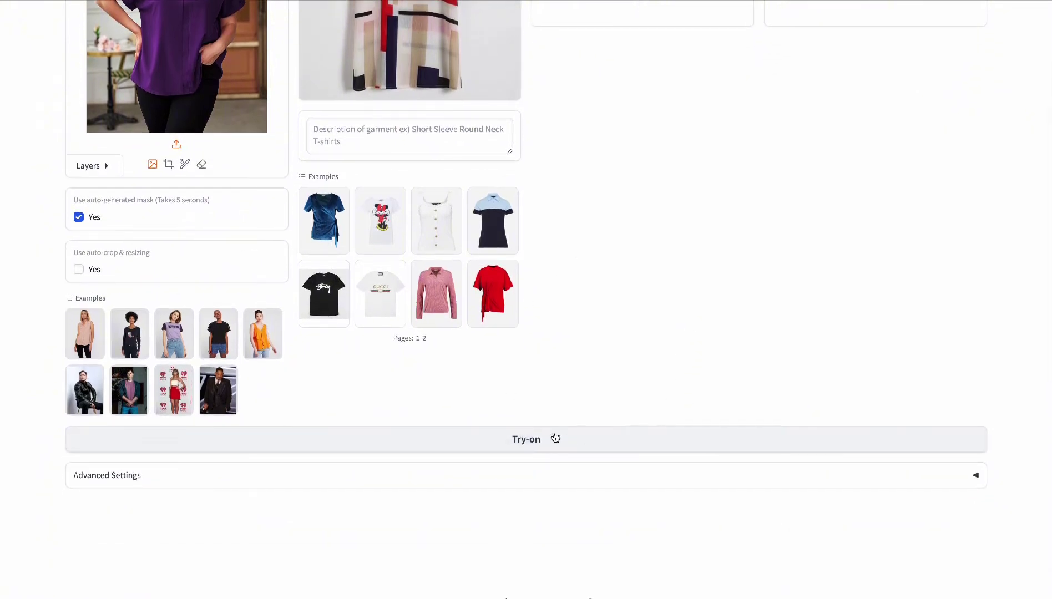
{"action": "left_click", "coordinate": [535, 440]}
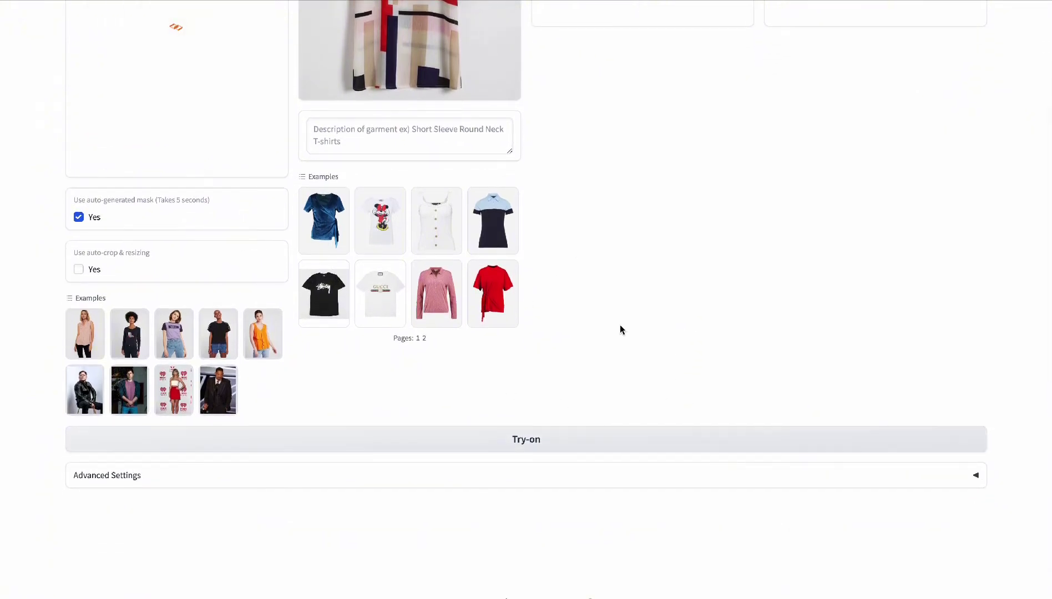
- Inspect the masked image and the try-on output, and download the output image
{"action": "scroll", "coordinate": [627, 321], "scroll_direction": "up", "scroll_amount": 4}
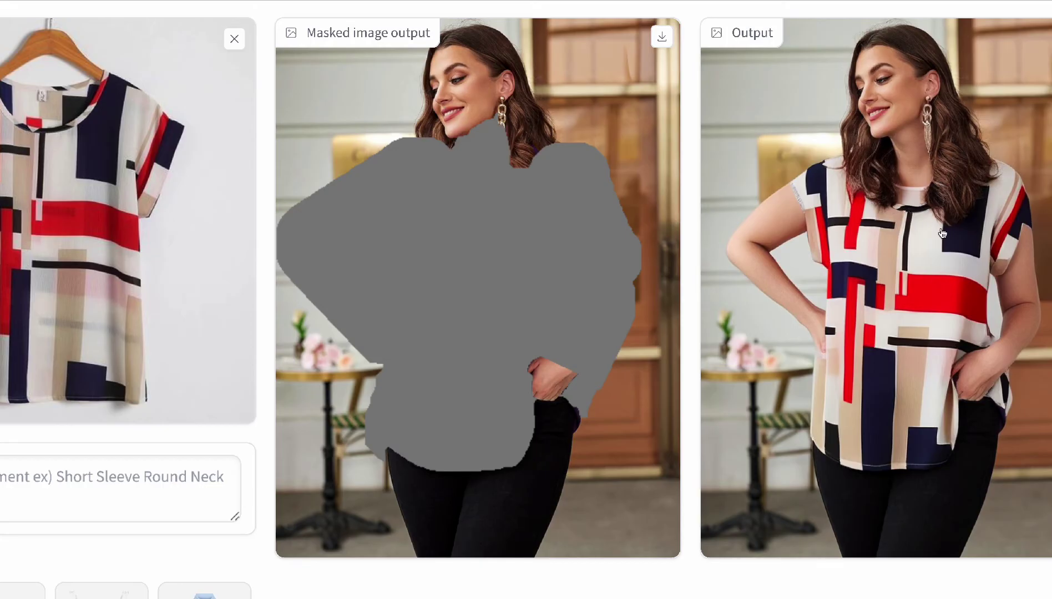
{"action": "scroll", "coordinate": [942, 233], "scroll_direction": "down", "scroll_amount": 1}
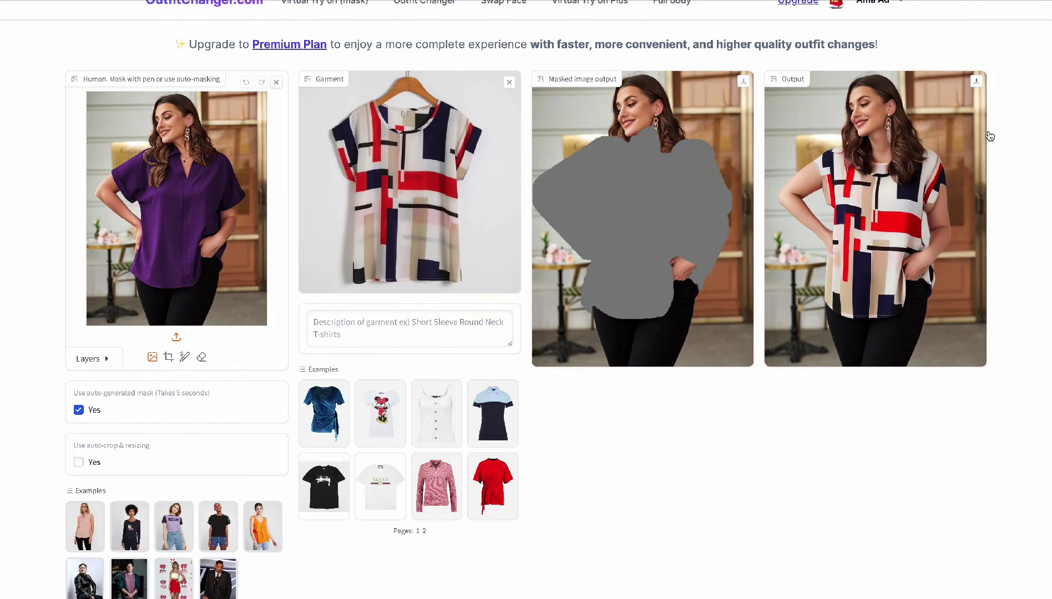
{"action": "left_click", "coordinate": [977, 85]}
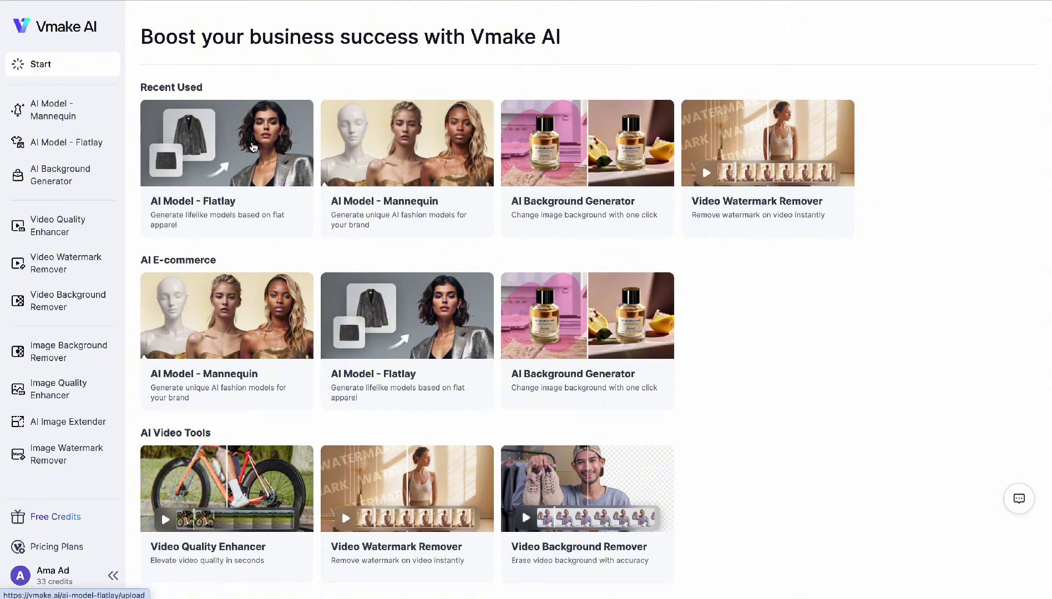
- Switch to Vmake AI and create an AI Model - Flatlay task from 1 (1).jpg as a top garment
{"action": "left_click", "coordinate": [261, 149]}
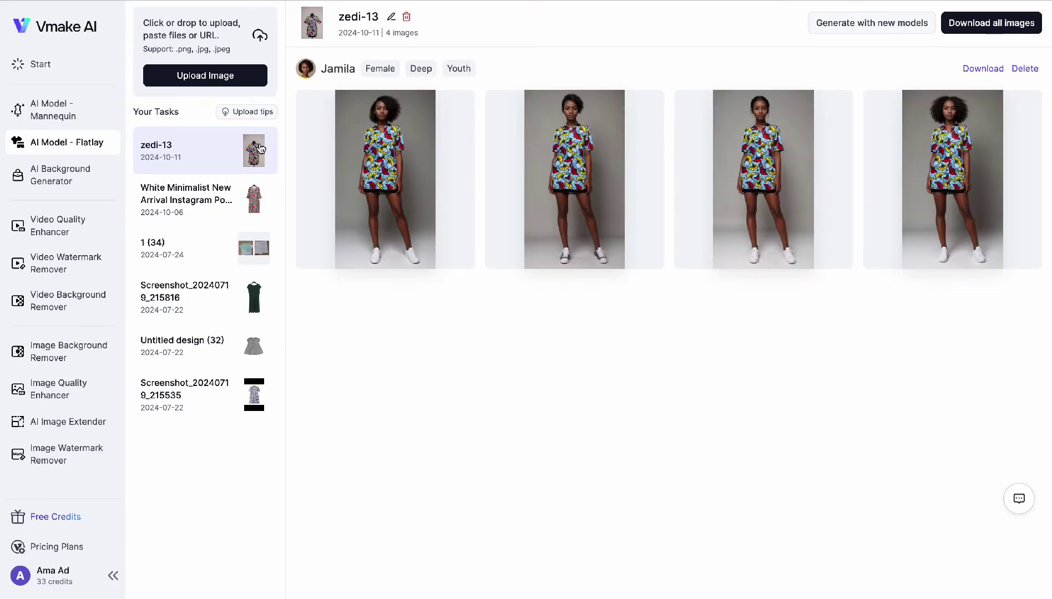
{"action": "left_click", "coordinate": [181, 78]}
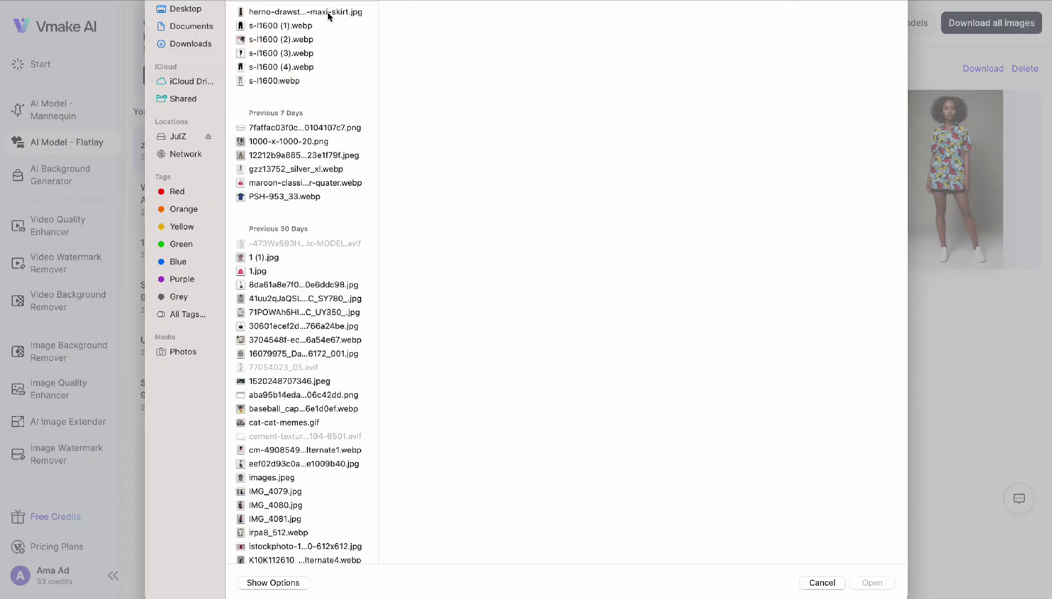
{"action": "left_click", "coordinate": [263, 257]}
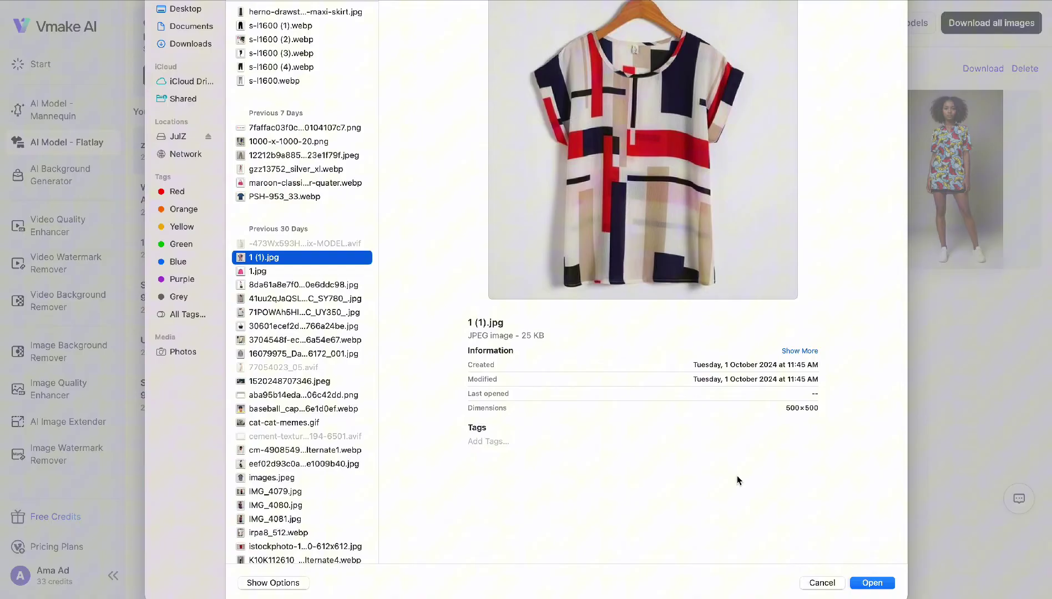
{"action": "left_click", "coordinate": [879, 586]}
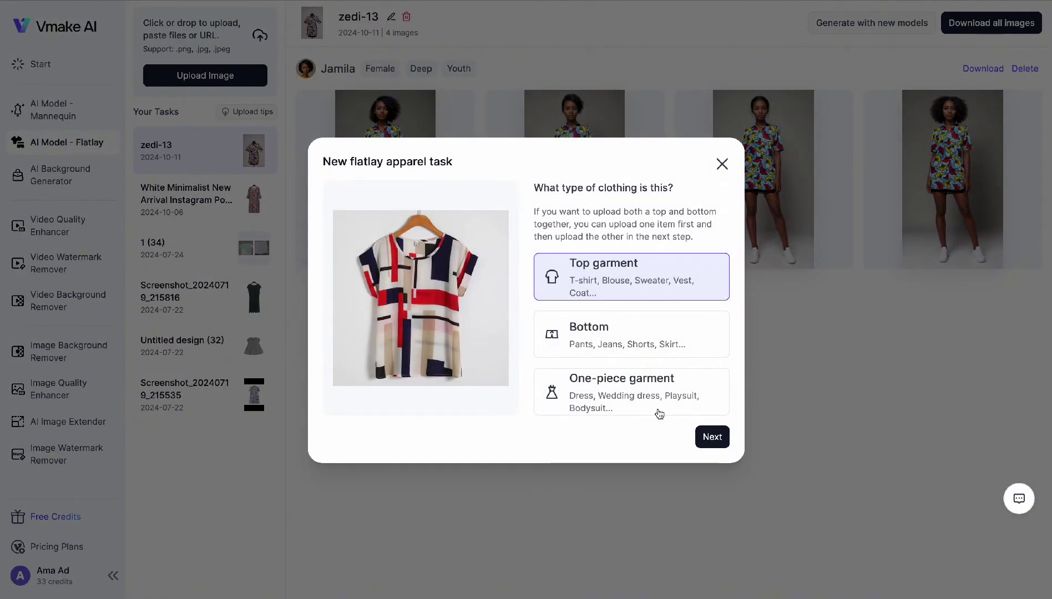
{"action": "left_click", "coordinate": [709, 438]}
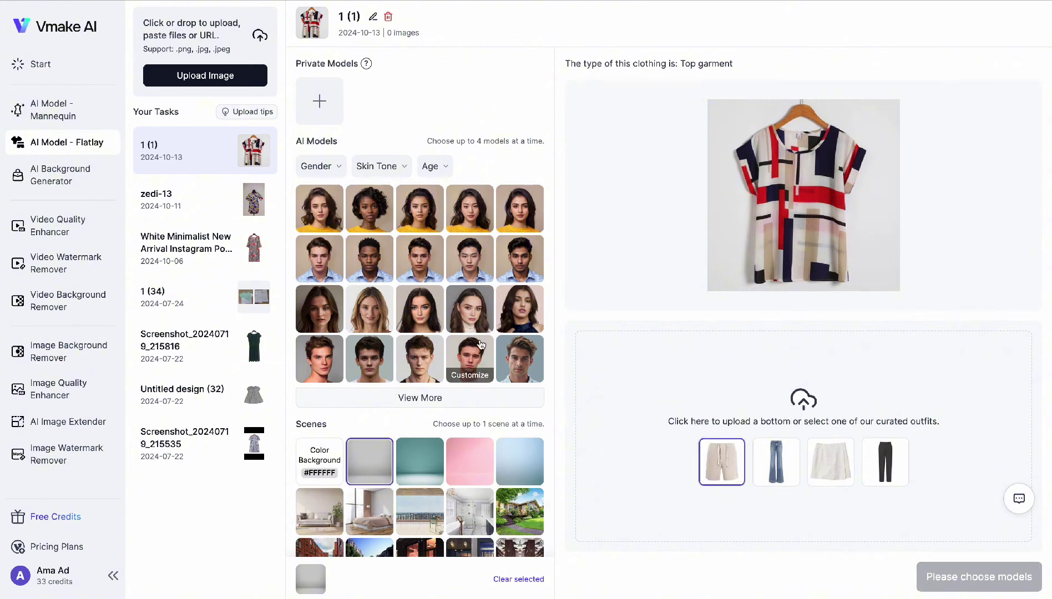
- Expand the full list of AI models and look through the available models and scenes
{"action": "scroll", "coordinate": [411, 288], "scroll_direction": "down", "scroll_amount": 1}
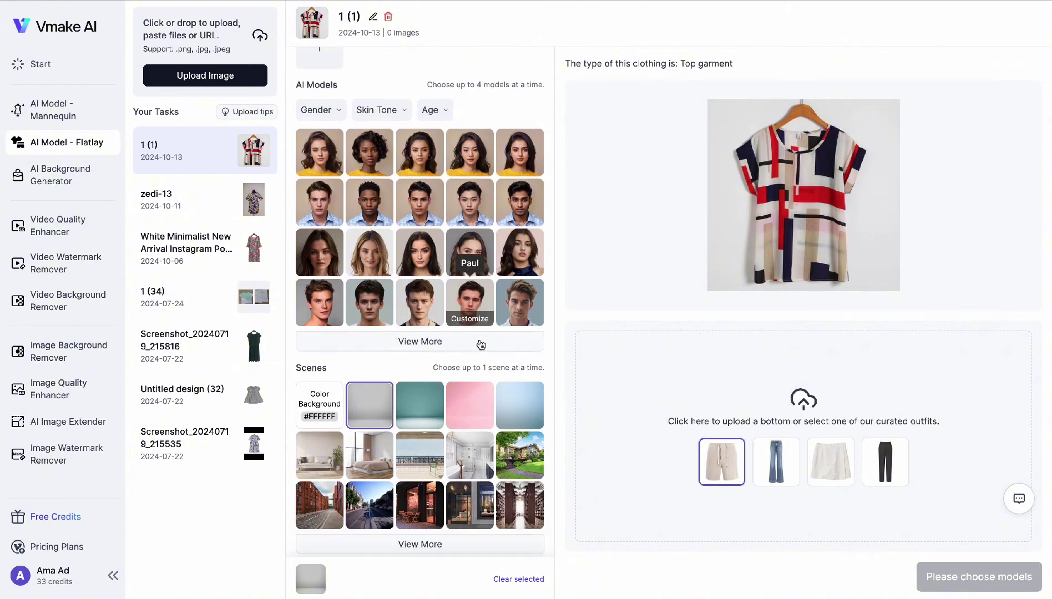
{"action": "left_click", "coordinate": [417, 341]}
{"action": "scroll", "coordinate": [460, 437], "scroll_direction": "down", "scroll_amount": 1}
{"action": "scroll", "coordinate": [461, 437], "scroll_direction": "down", "scroll_amount": 10}
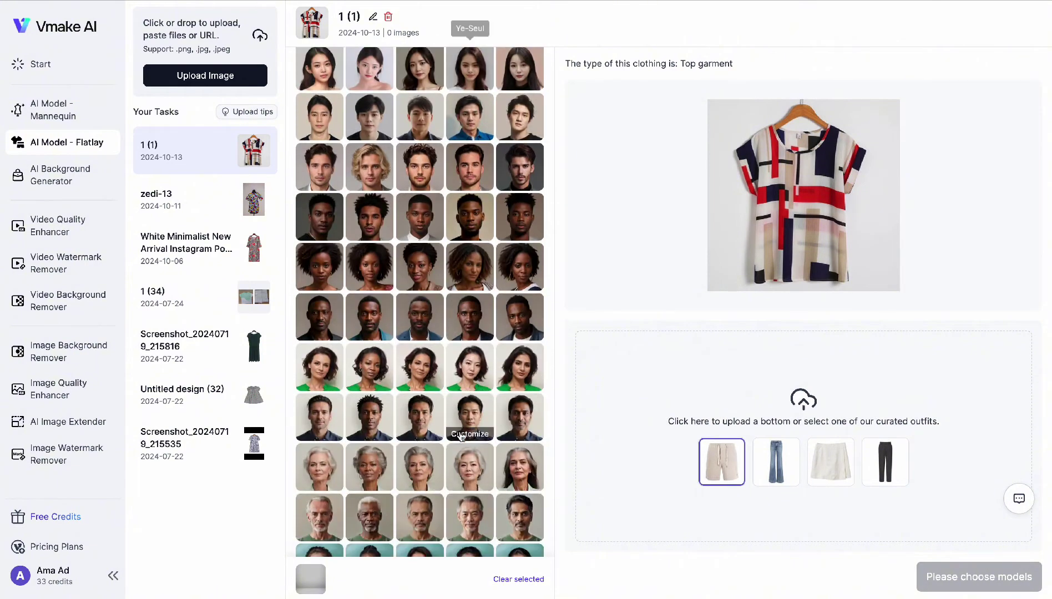
{"action": "scroll", "coordinate": [461, 437], "scroll_direction": "down", "scroll_amount": 5}
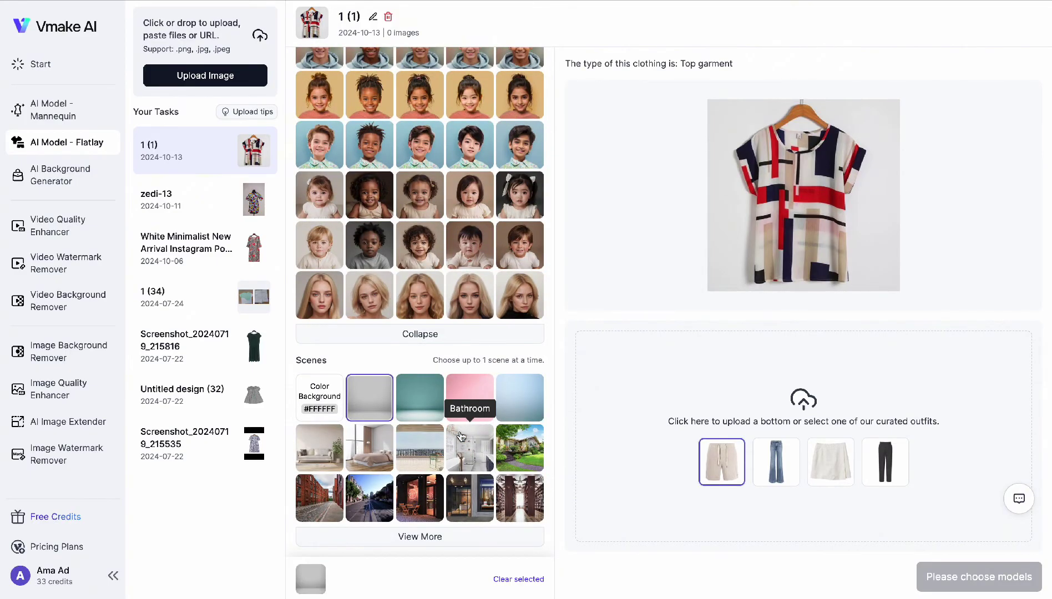
{"action": "scroll", "coordinate": [460, 436], "scroll_direction": "up", "scroll_amount": 7}
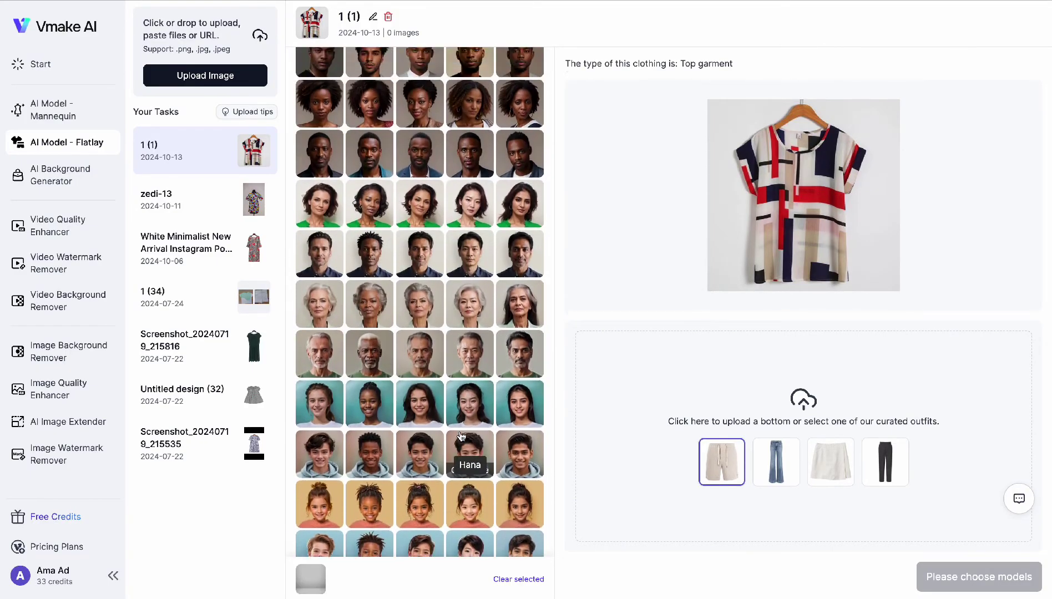
{"action": "scroll", "coordinate": [461, 437], "scroll_direction": "up", "scroll_amount": 10}
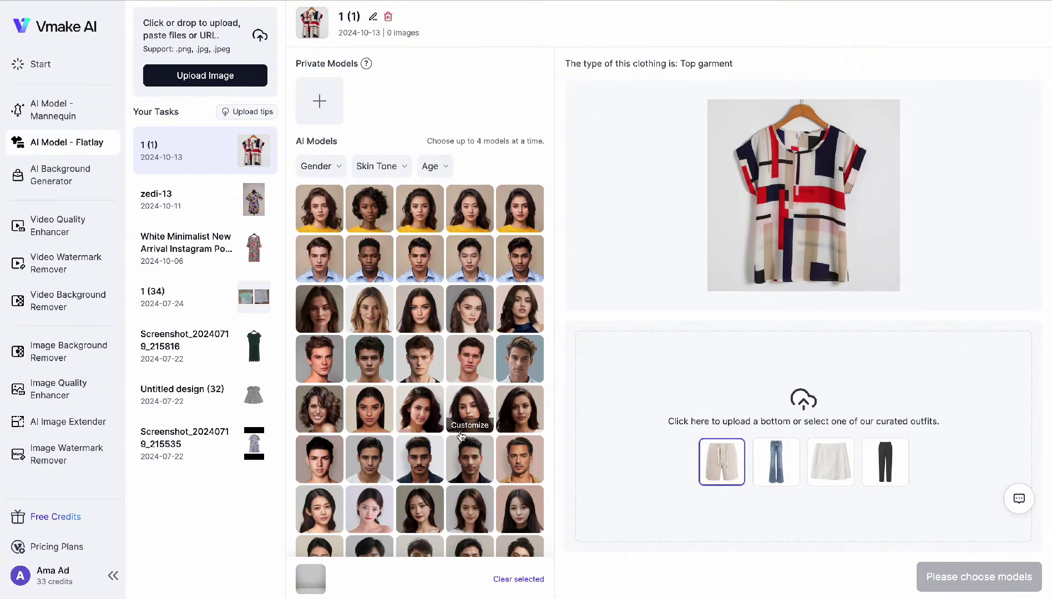
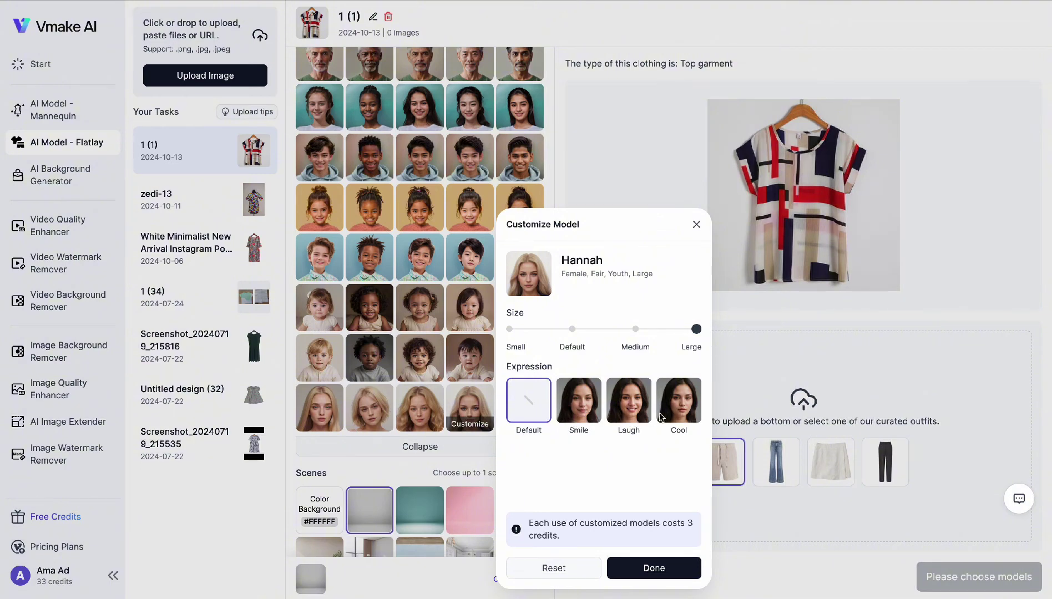
- Customize the blonde model with the Laugh expression and choose the black trousers as the bottom garment
{"action": "left_click", "coordinate": [622, 412]}
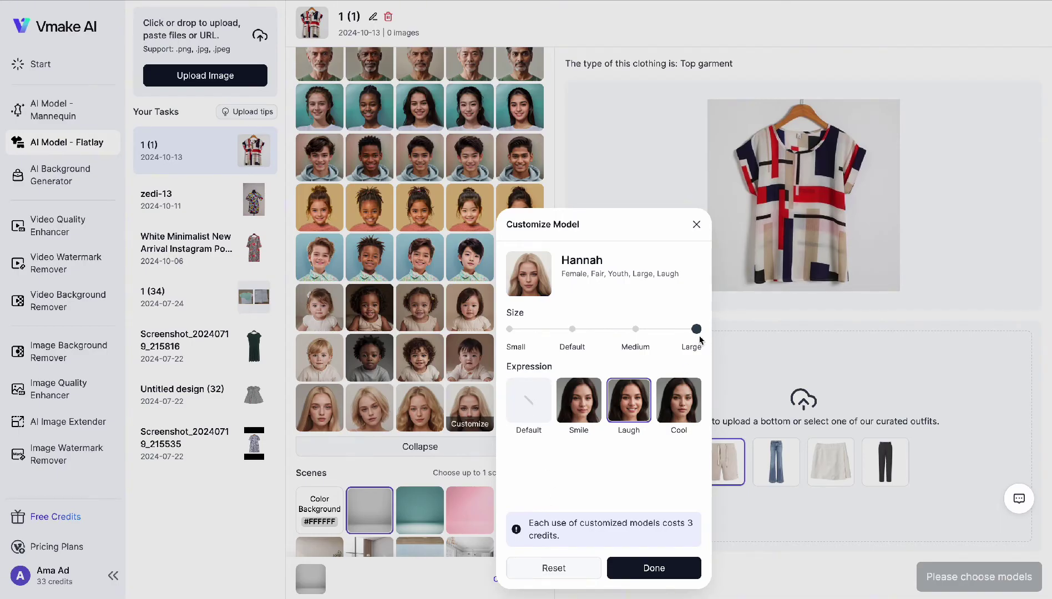
{"action": "left_click", "coordinate": [654, 571]}
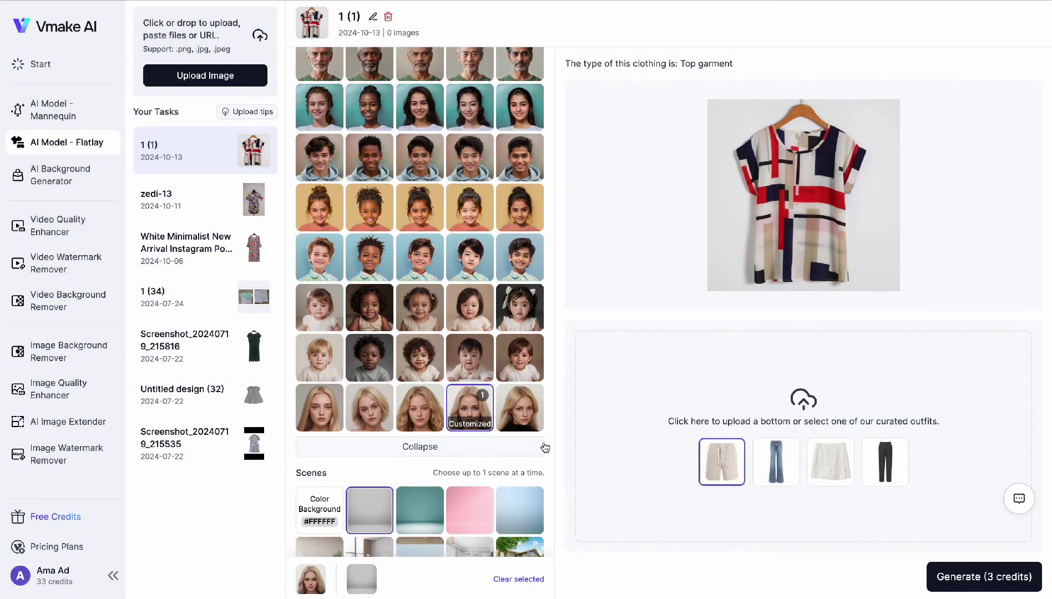
{"action": "left_click", "coordinate": [890, 462]}
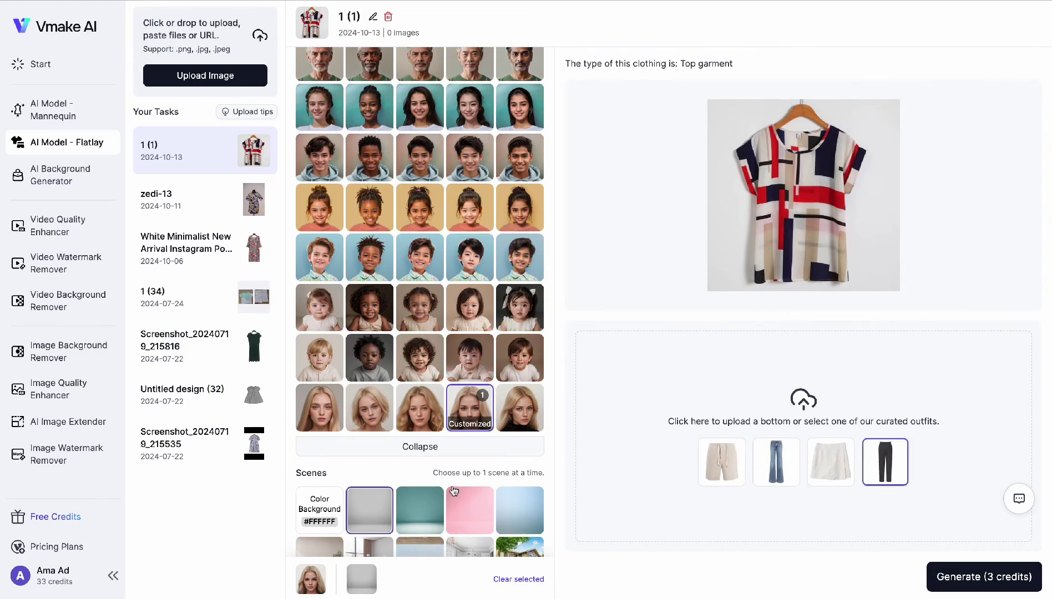
- Use the living-room scene with the light sofa as the background and generate the model images
{"action": "scroll", "coordinate": [435, 484], "scroll_direction": "down", "scroll_amount": 2}
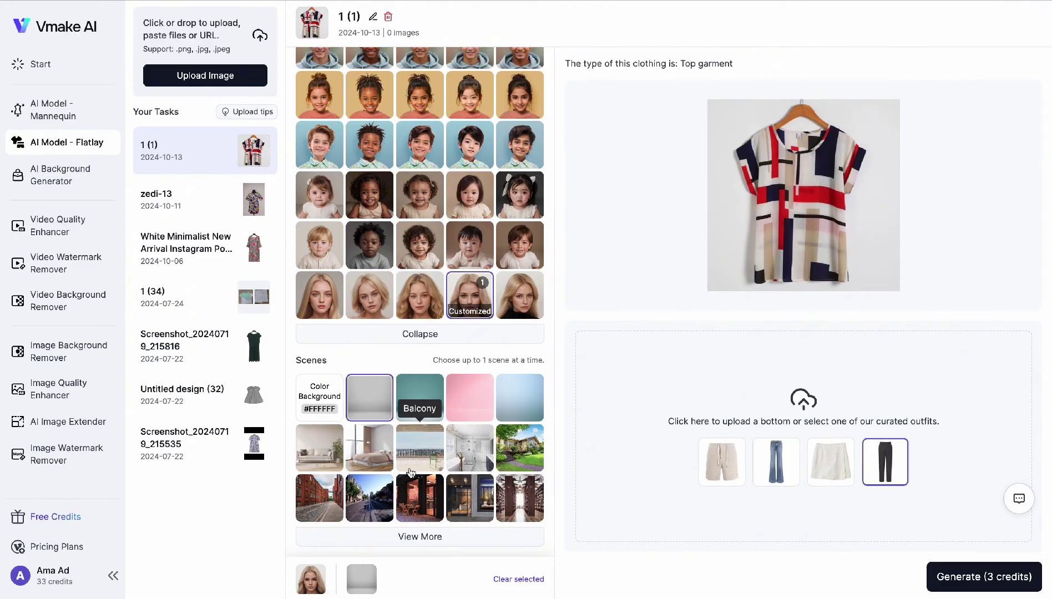
{"action": "left_click", "coordinate": [331, 464]}
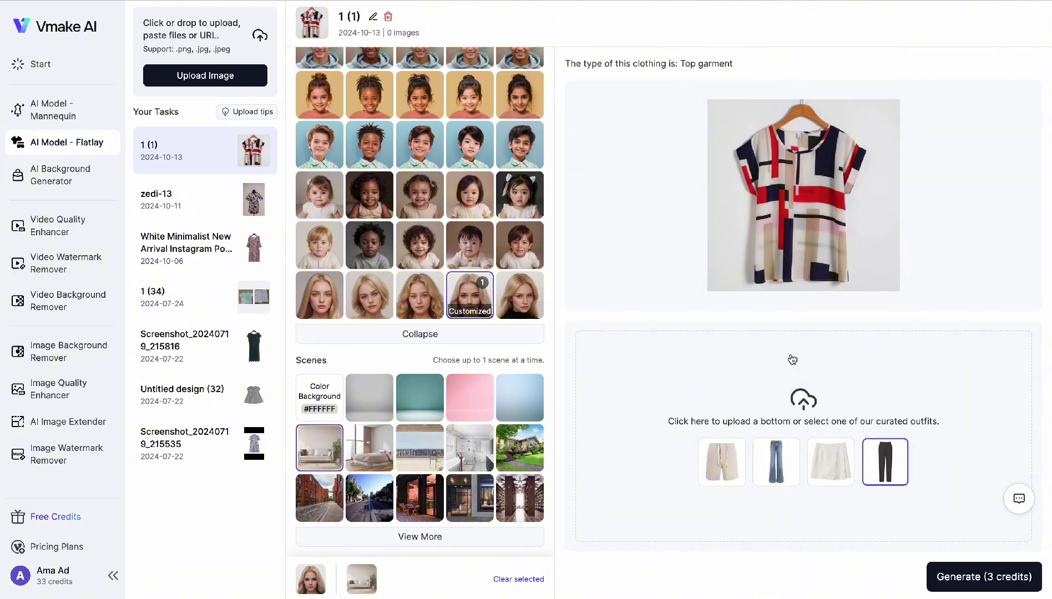
{"action": "mouse_move", "coordinate": [986, 583]}
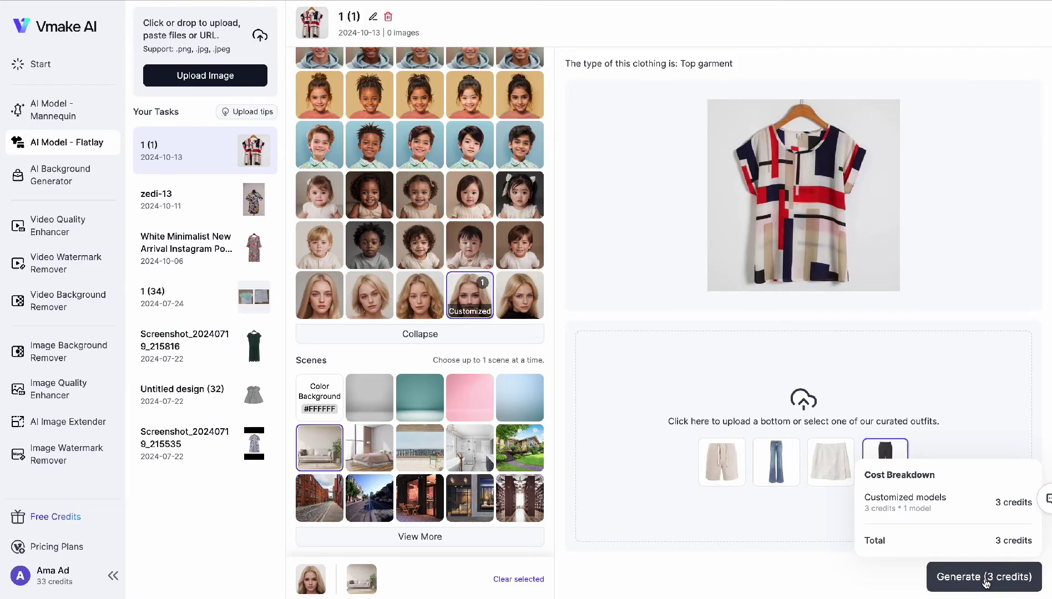
{"action": "left_click", "coordinate": [985, 583]}
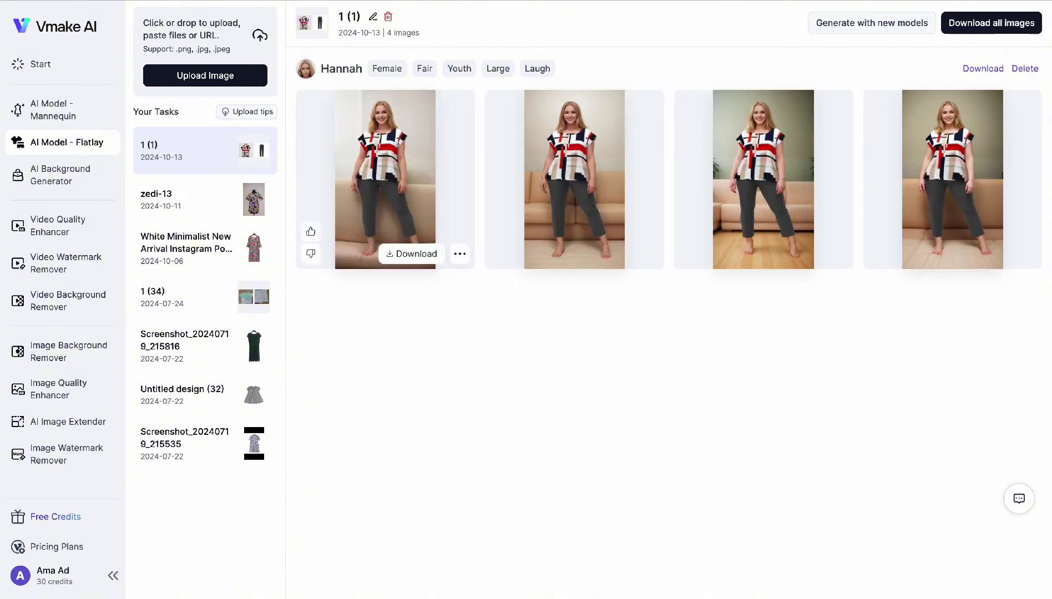
- Compare the four generated images in the enlarged preview and download the third one, with the wooden floor and plants
{"action": "left_click", "coordinate": [395, 169]}
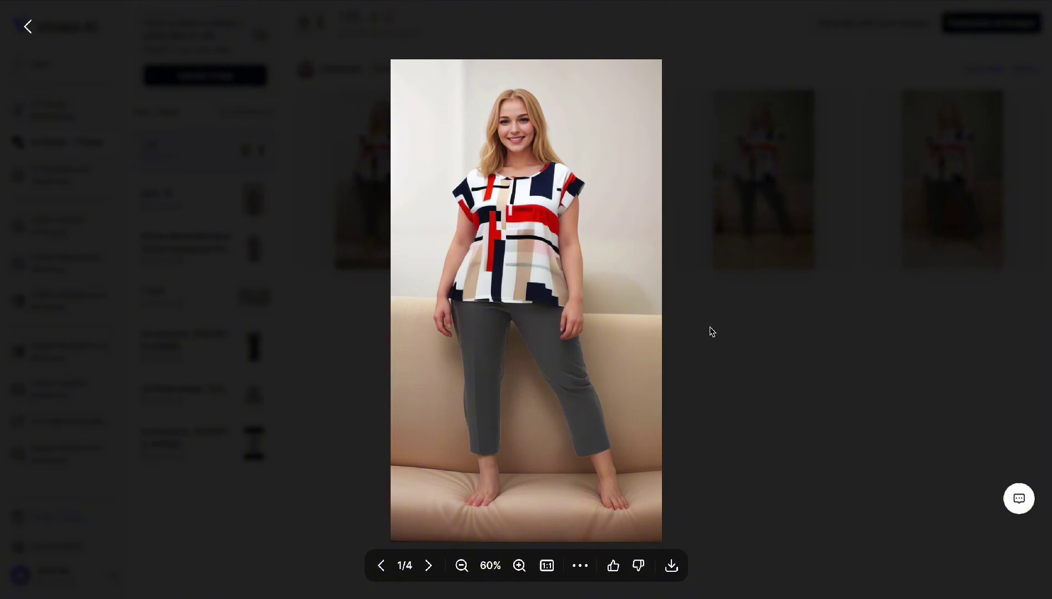
{"action": "left_click", "coordinate": [427, 574]}
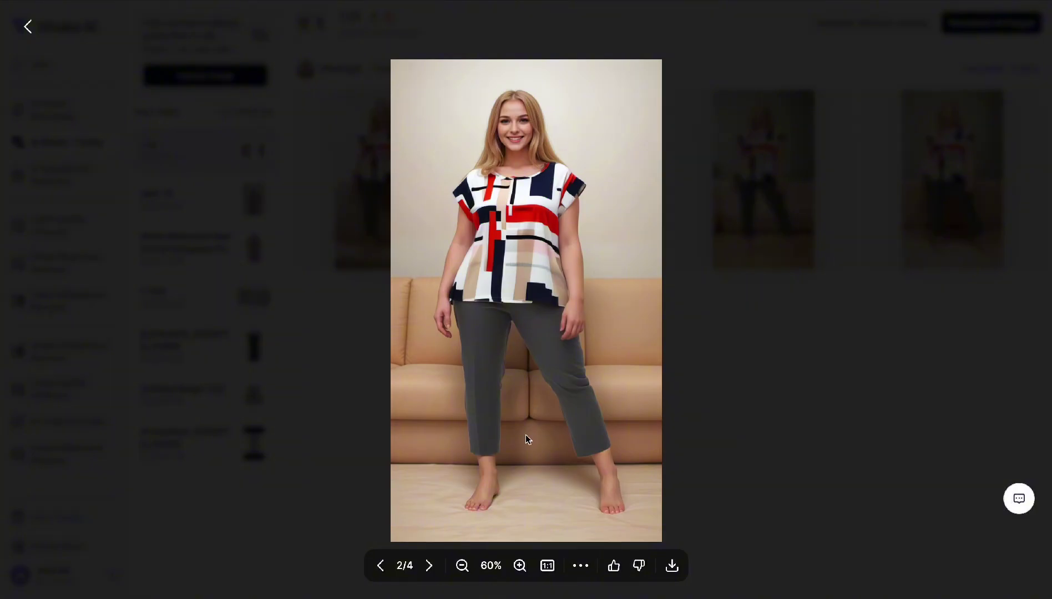
{"action": "left_click", "coordinate": [429, 567]}
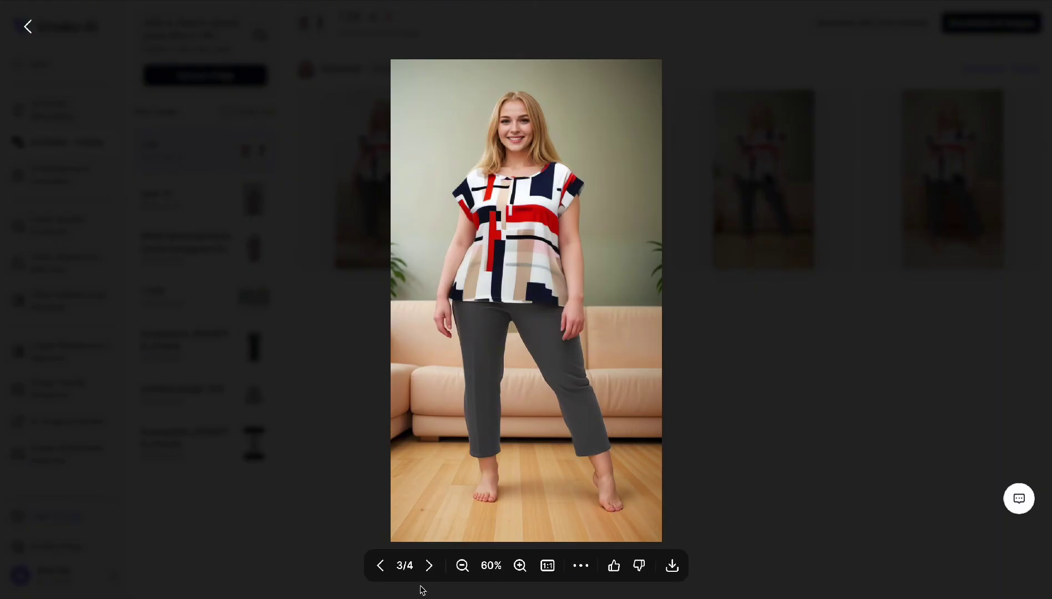
{"action": "left_click", "coordinate": [430, 566]}
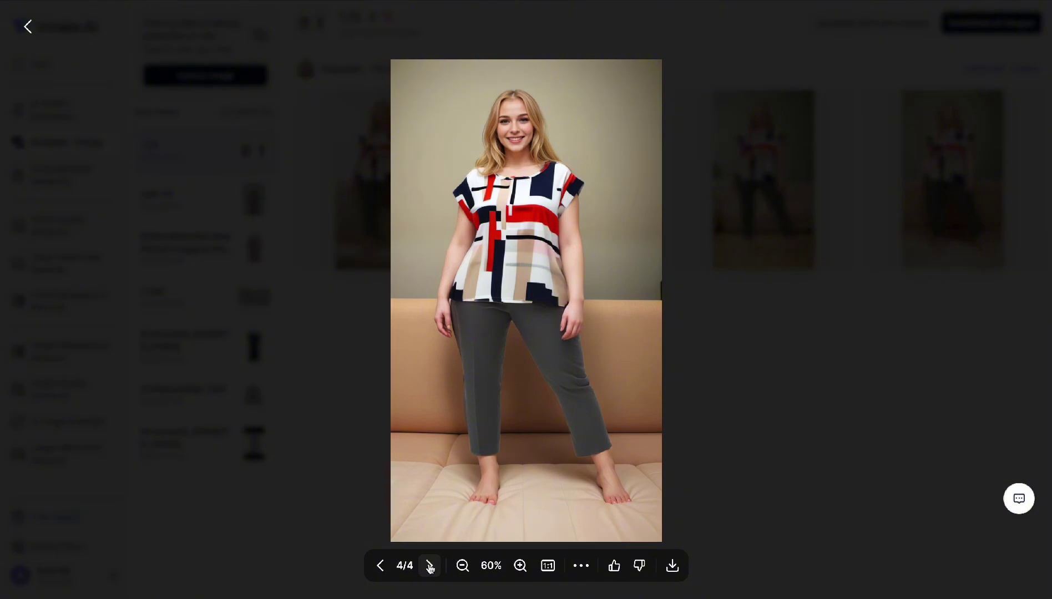
{"action": "left_click", "coordinate": [382, 566]}
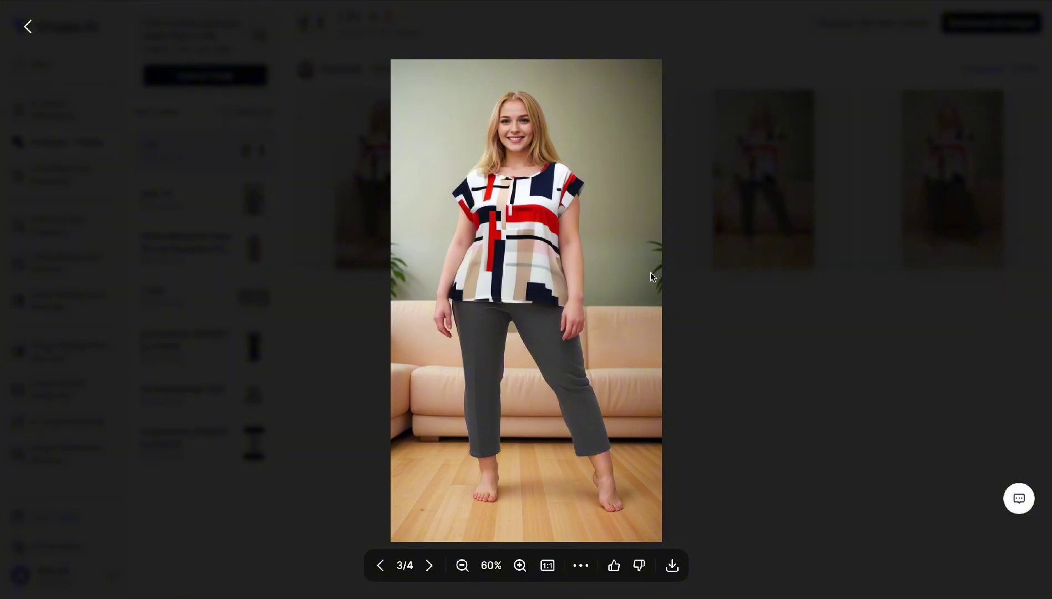
{"action": "left_click", "coordinate": [672, 566]}
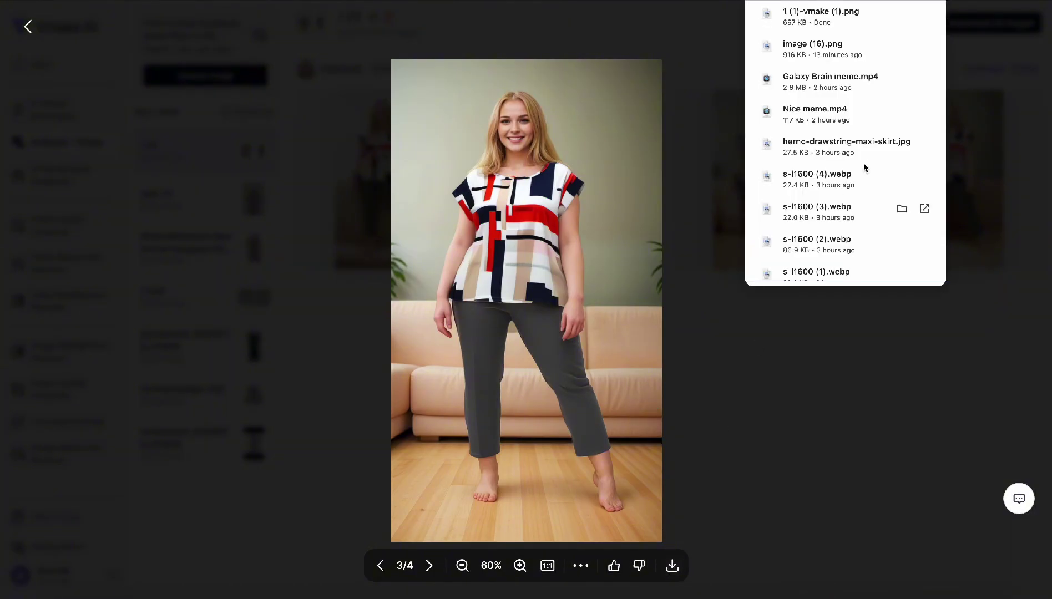
{"action": "left_click", "coordinate": [987, 47]}
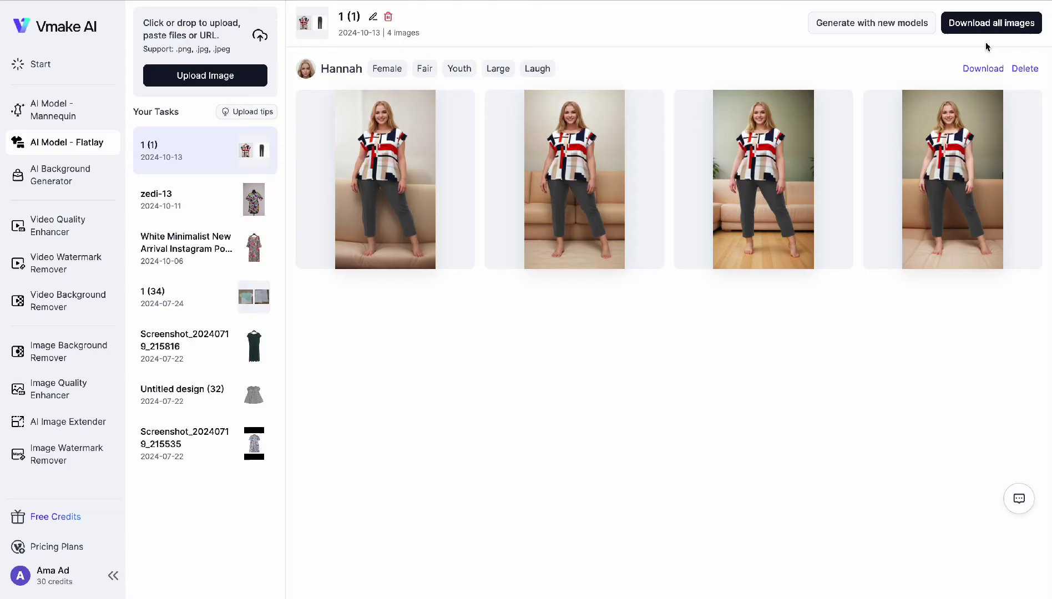